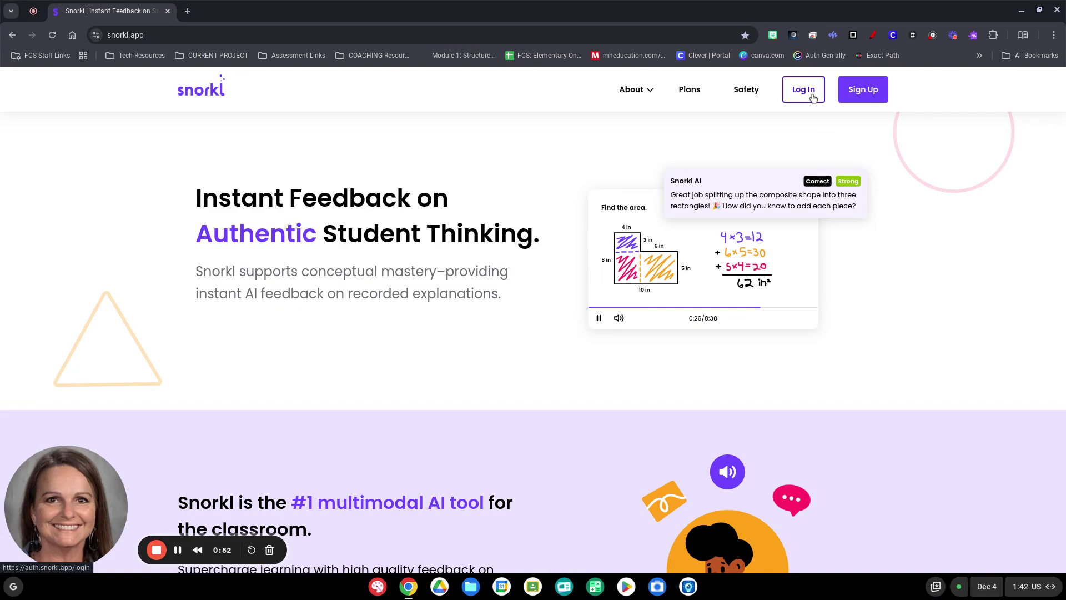
Log in to the teacher account and view the new class form from the class list, closing it without creating a class.
left_click(803, 90)
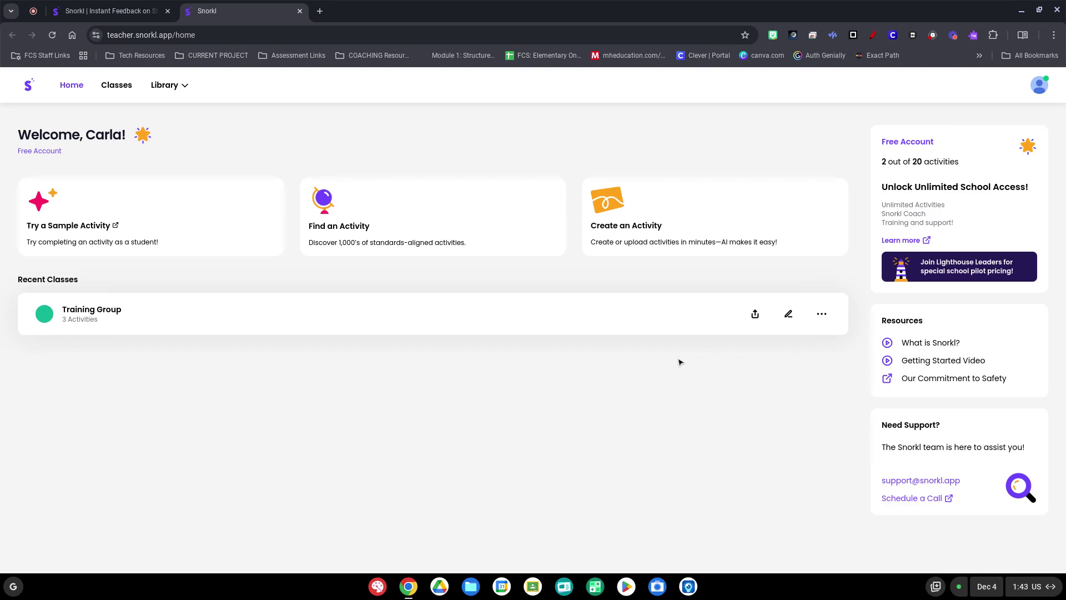
left_click(120, 91)
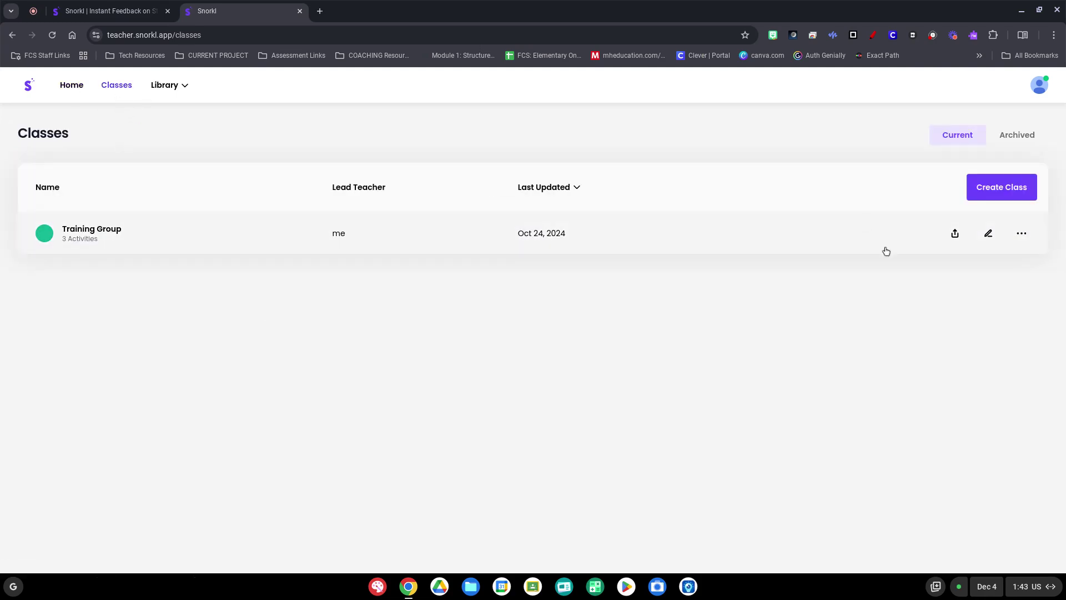
left_click(1016, 193)
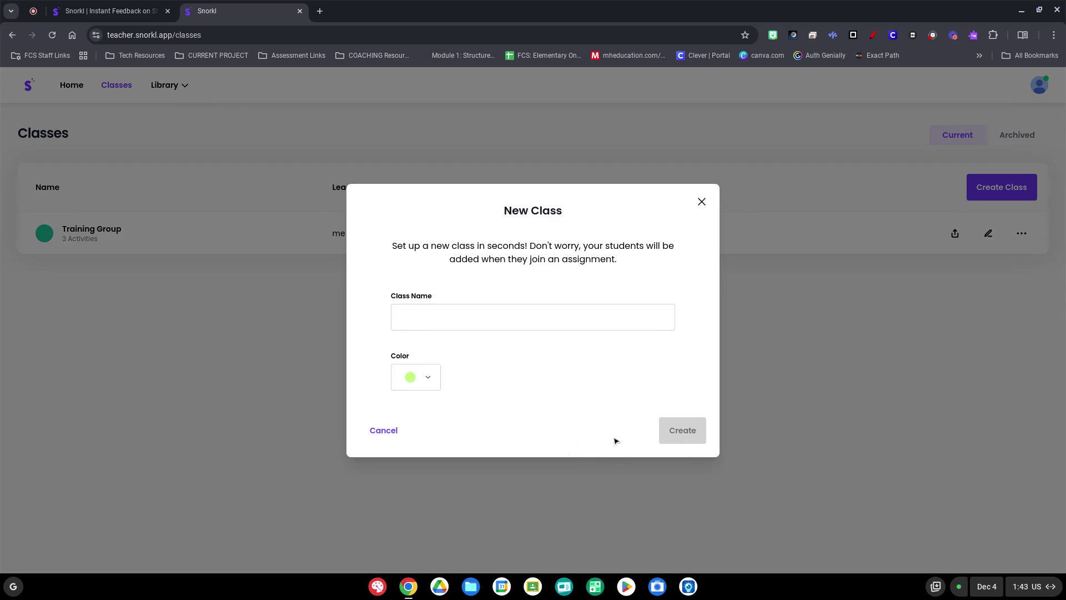
left_click(384, 431)
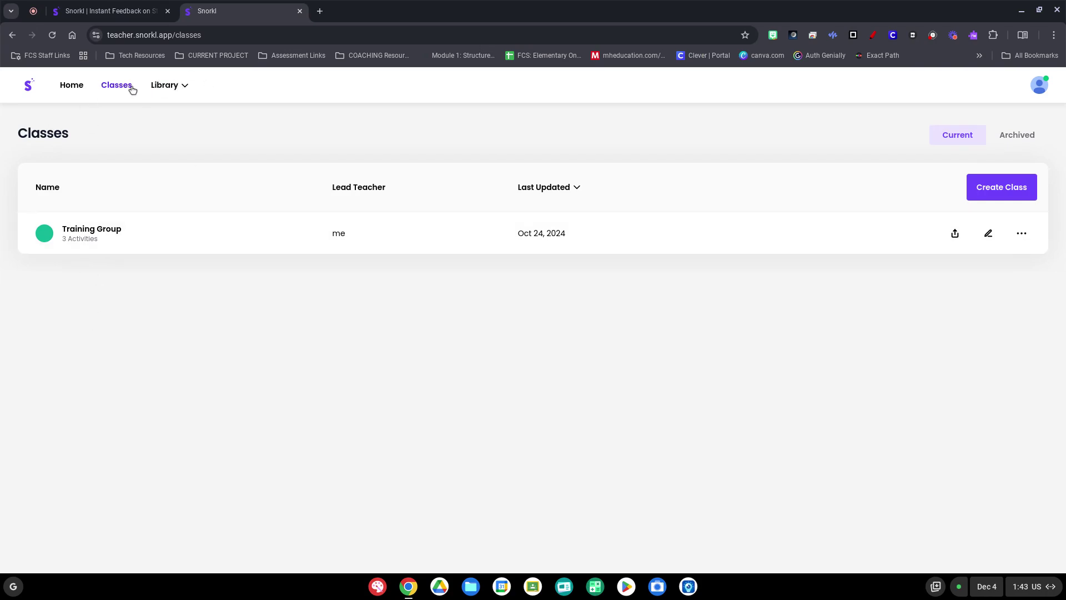
View the saved activity templates in My Library and the subjects and grades offered in the Snorkl Library.
left_click(167, 86)
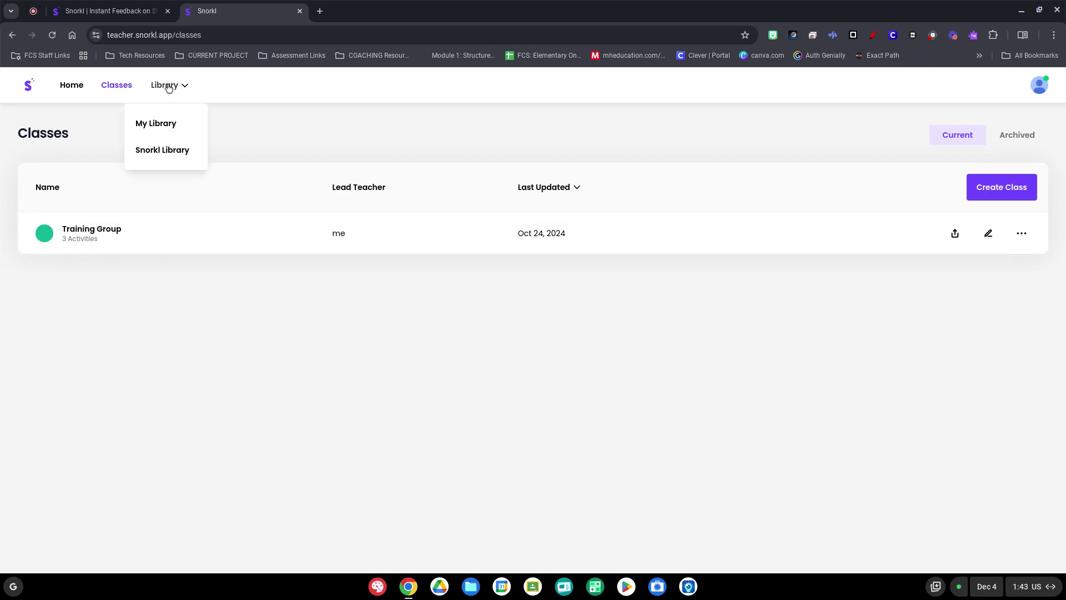
left_click(168, 123)
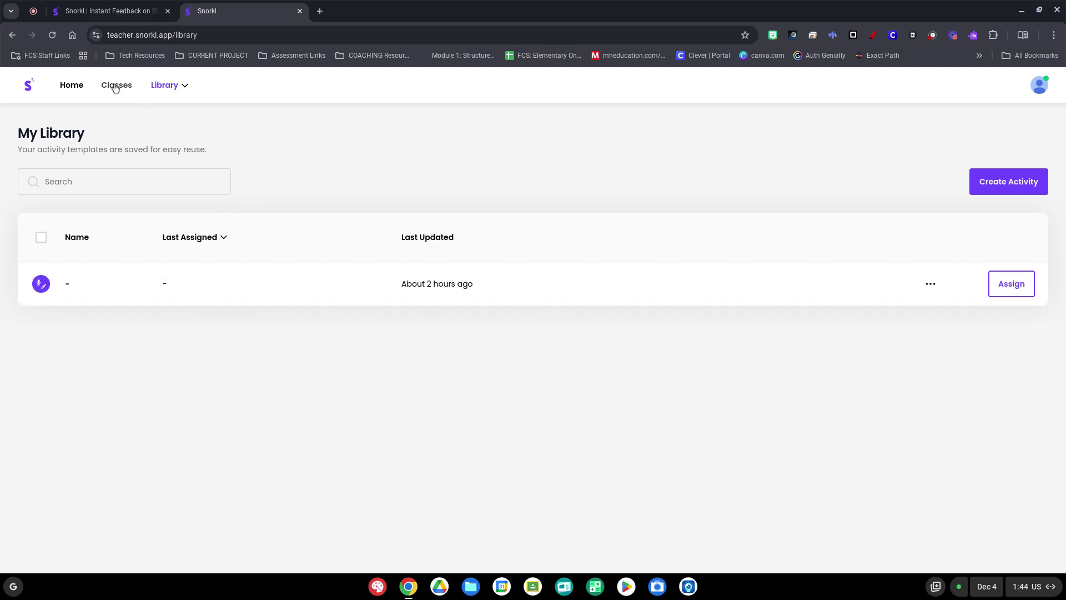
left_click(182, 87)
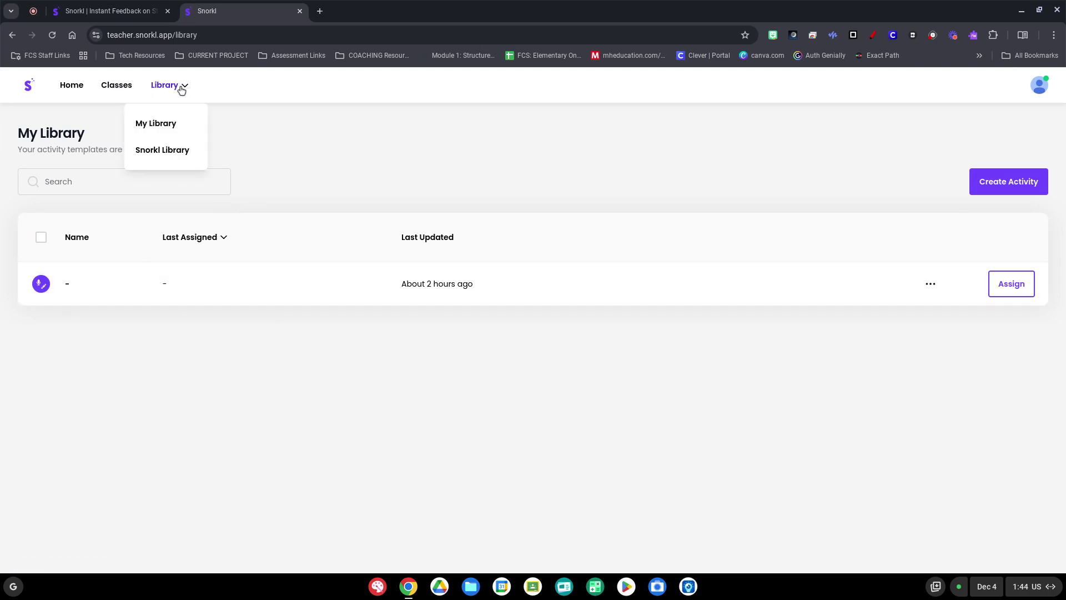
left_click(168, 151)
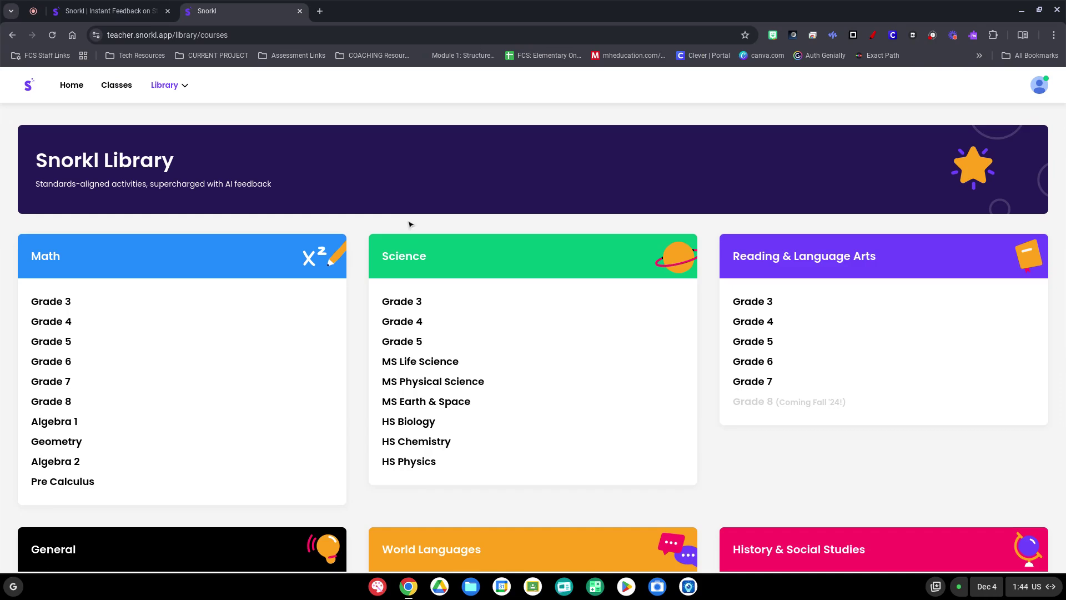
scroll(228, 402, "down", 1)
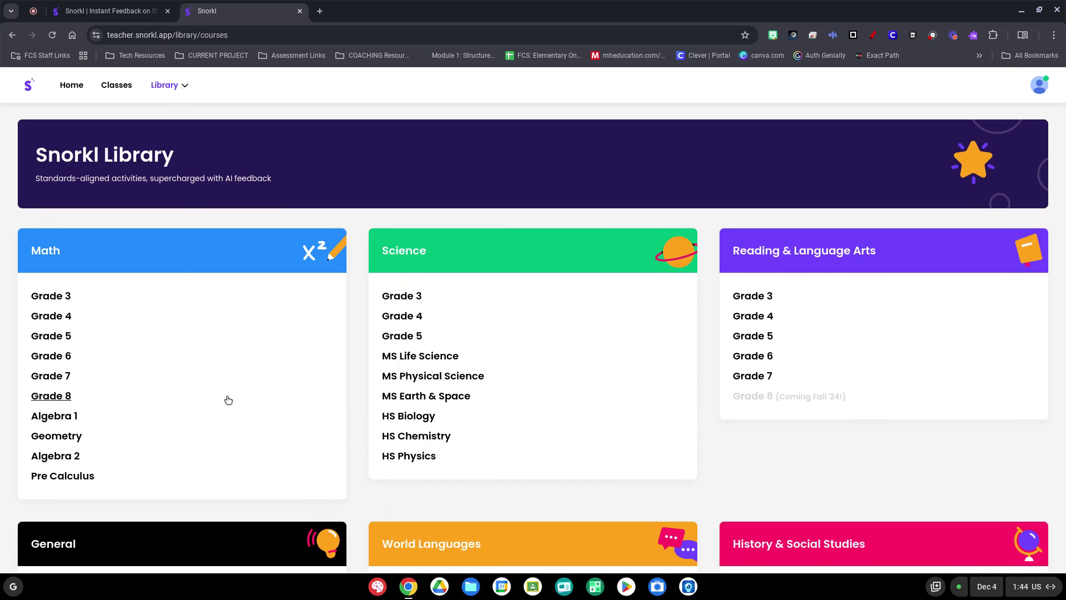
scroll(225, 398, "down", 2)
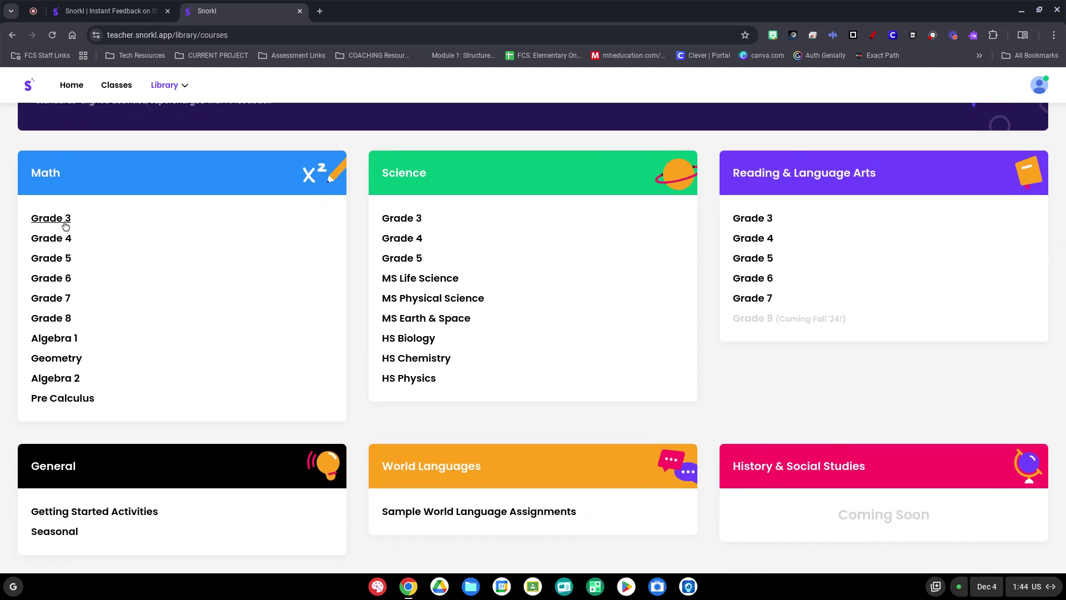
Open the Grade 3 Math course in the Snorkl Library and look through its activities by topic.
left_click(48, 219)
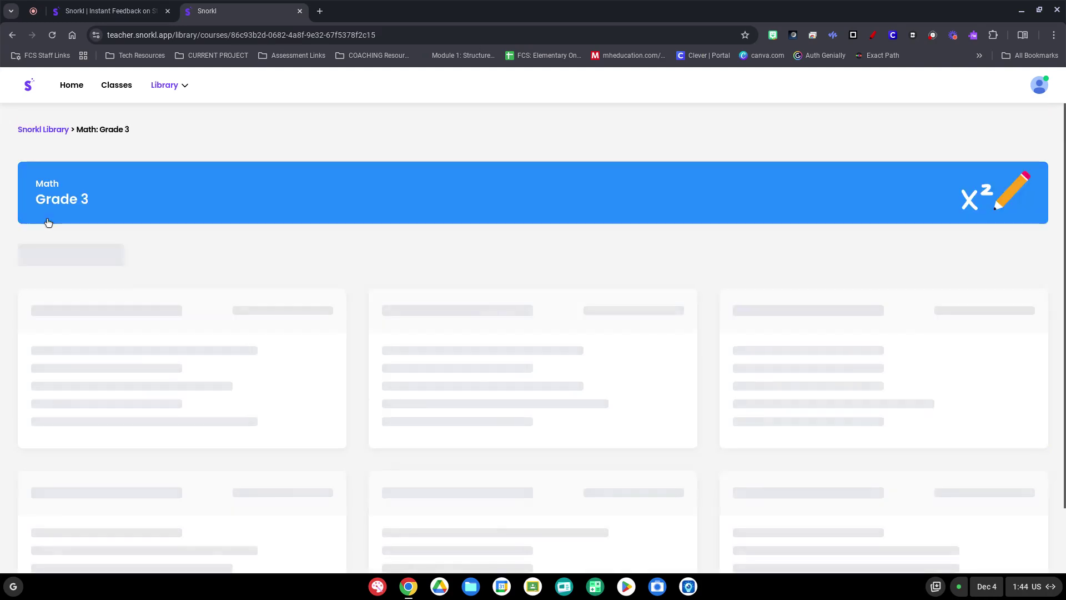
scroll(101, 361, "down", 2)
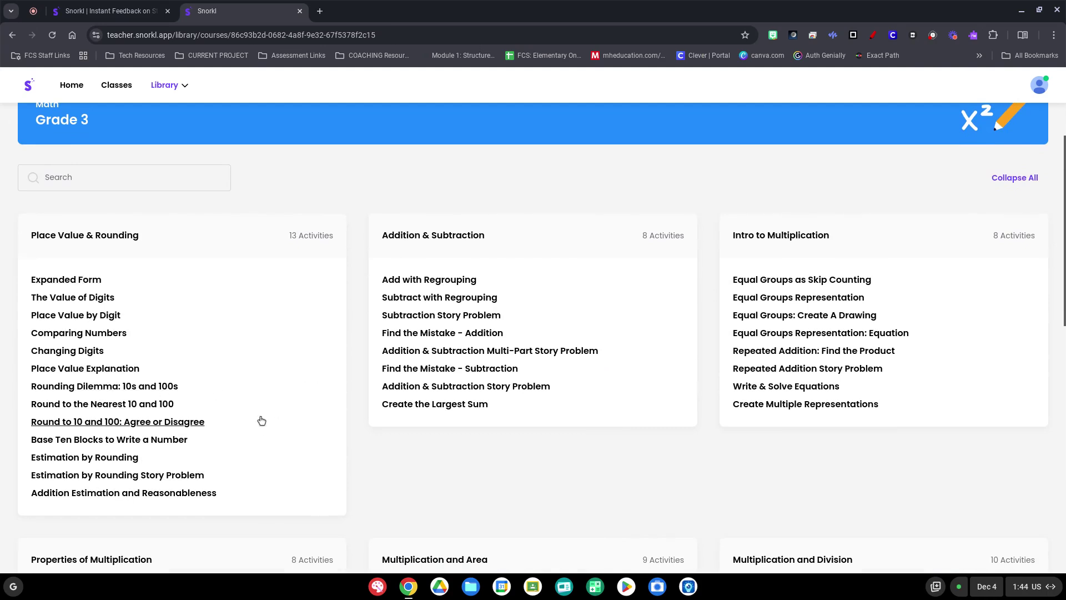
scroll(253, 413, "down", 3)
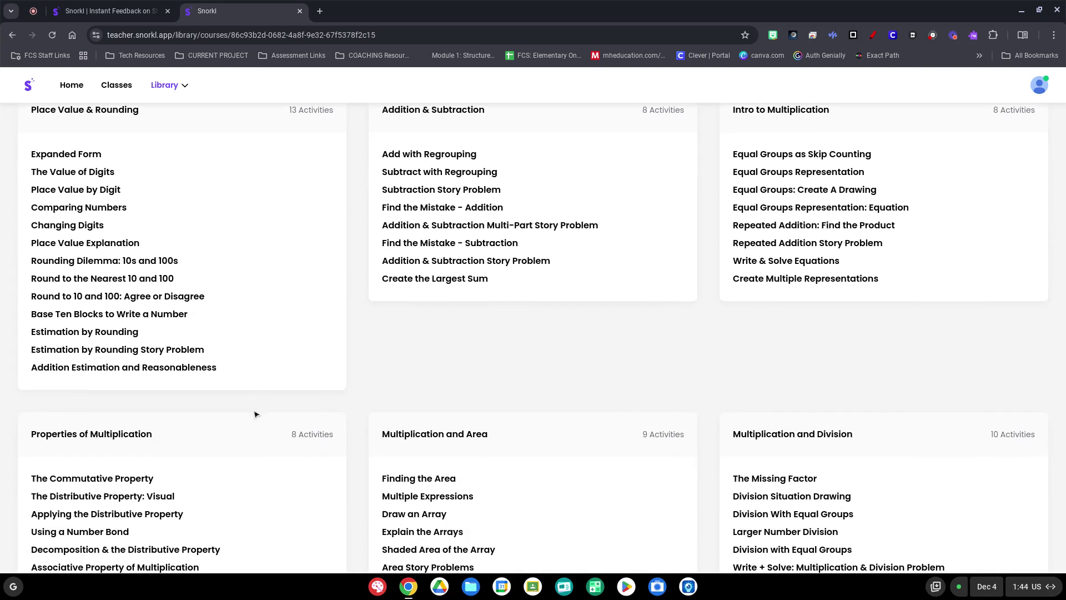
scroll(255, 414, "up", 5)
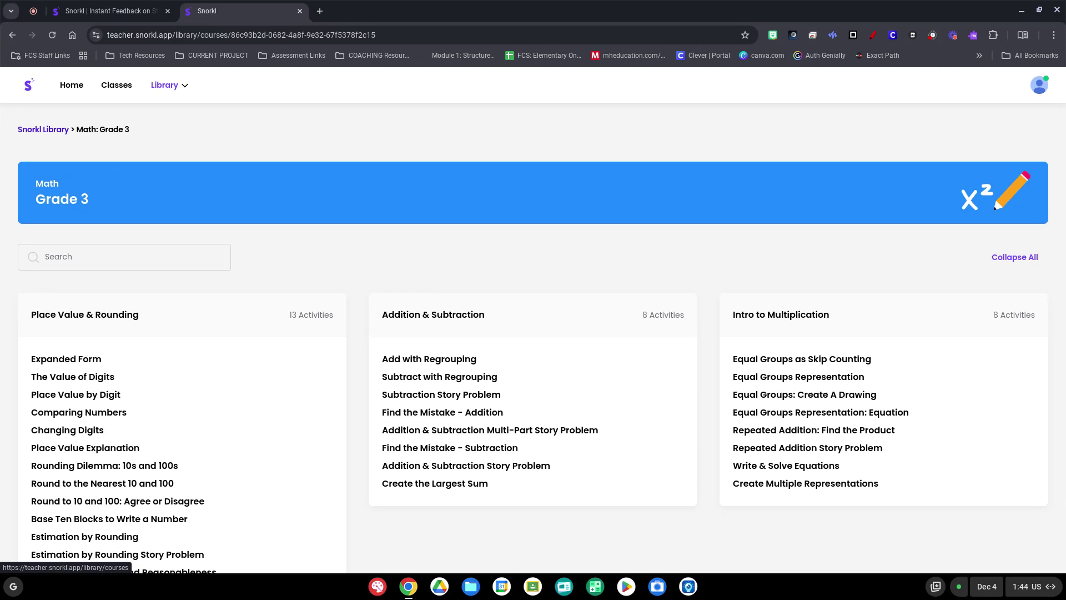
Return to the Snorkl Library overview and look through all subject sections, including TX STAAR Practice: Math.
left_click(52, 132)
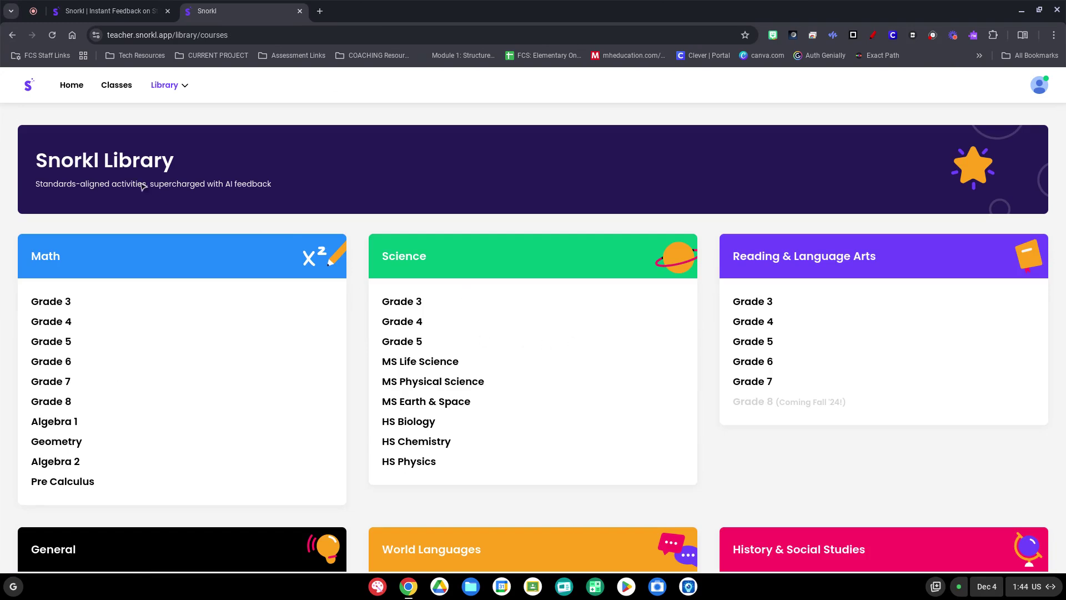
scroll(856, 300, "down", 2)
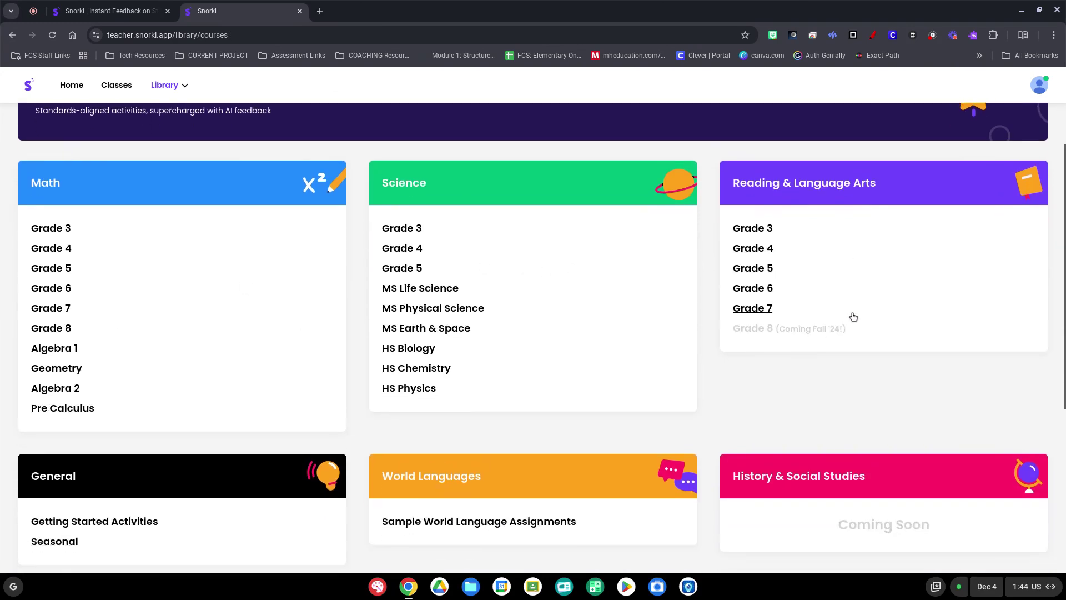
scroll(172, 466, "down", 1)
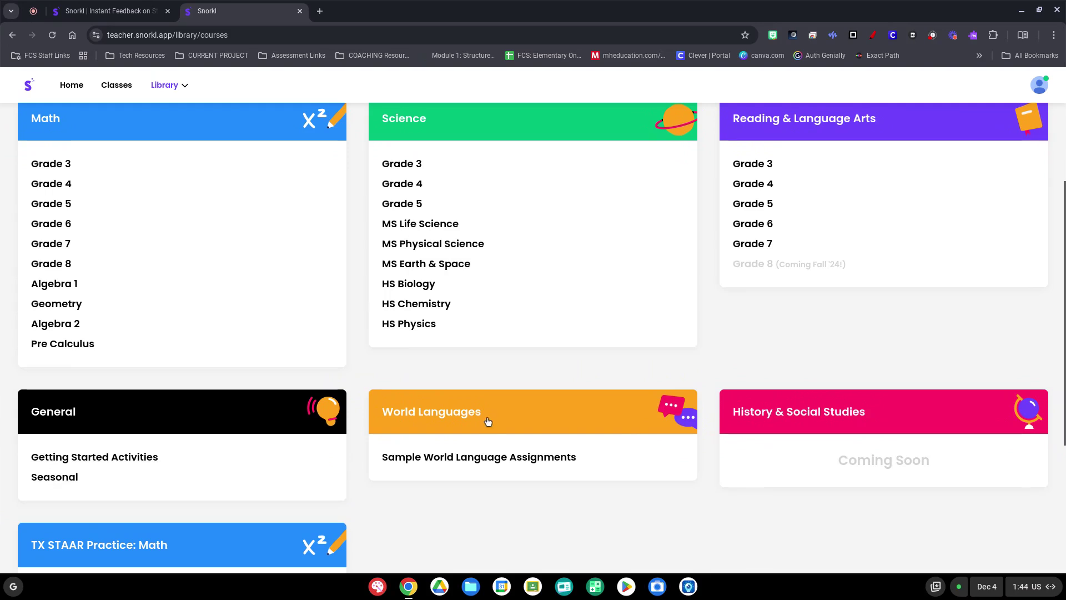
scroll(857, 397, "down", 1)
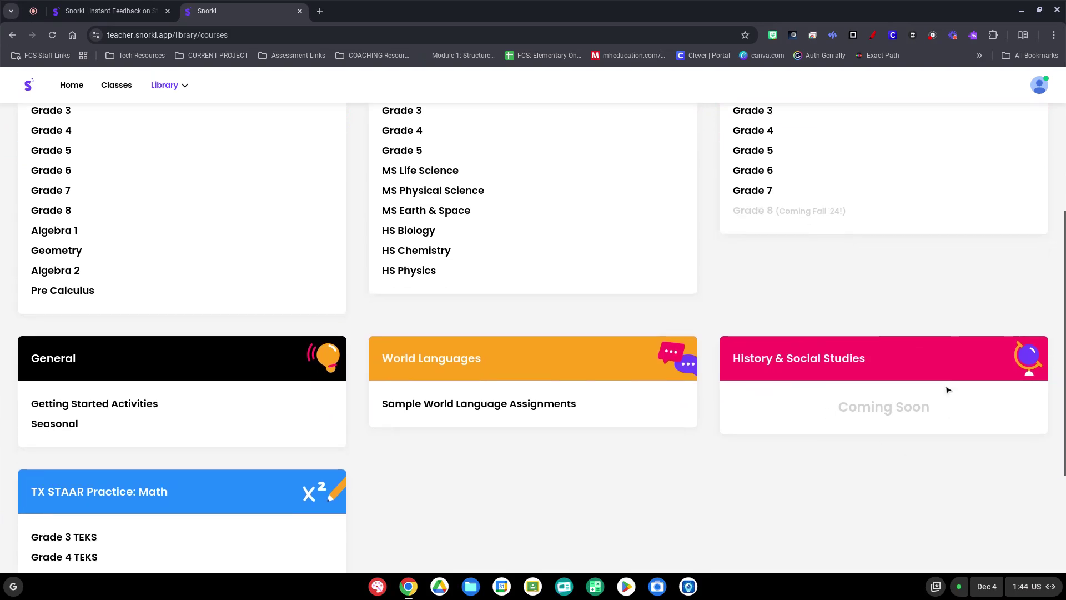
scroll(531, 482, "down", 2)
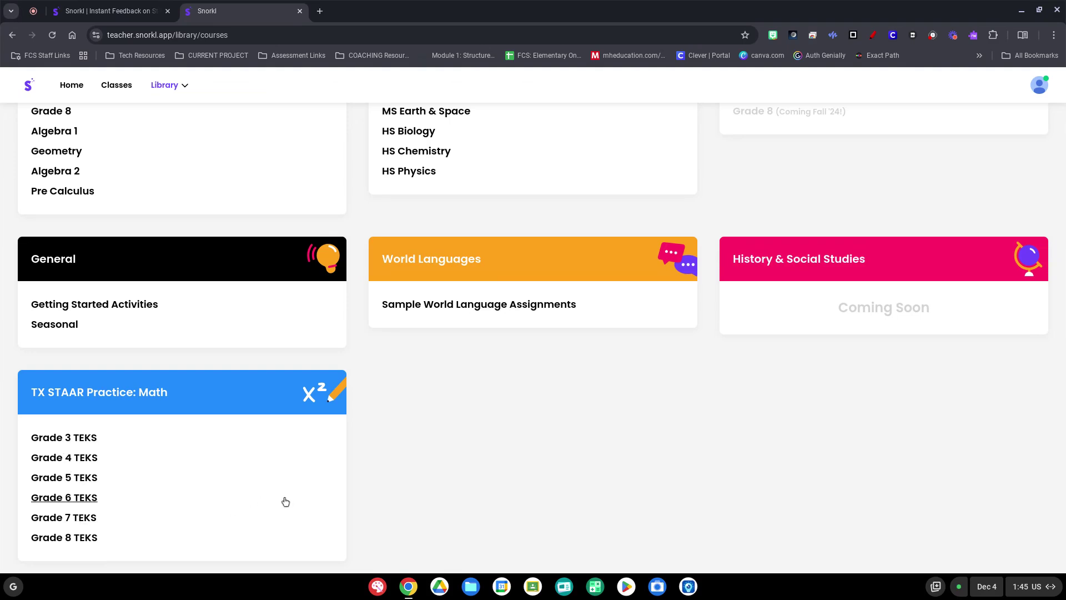
scroll(288, 503, "up", 2)
scroll(289, 503, "up", 5)
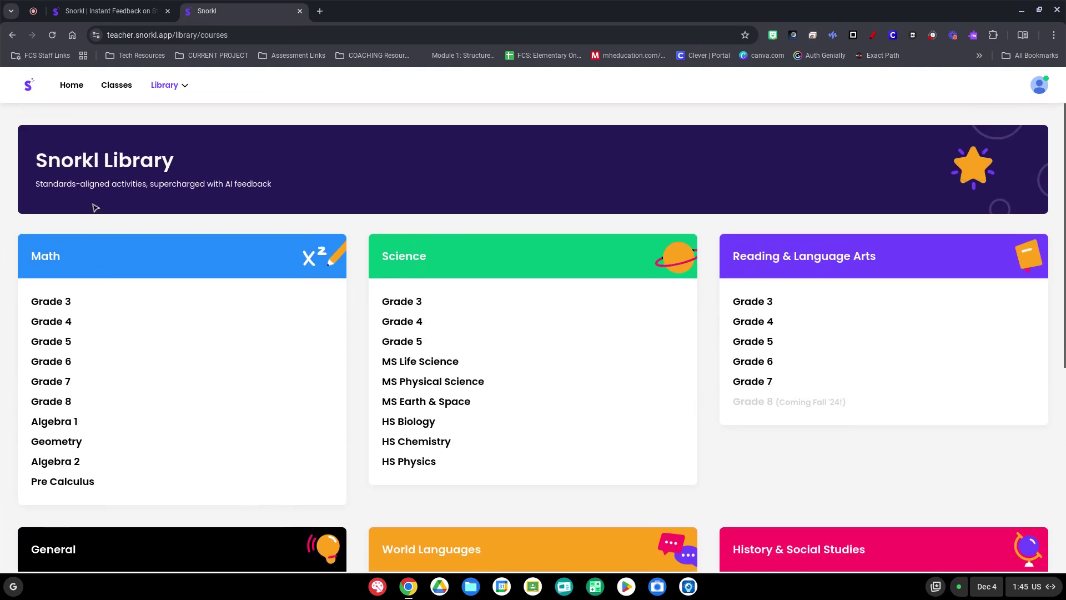
Return to the teacher home page and check the available library options.
left_click(77, 88)
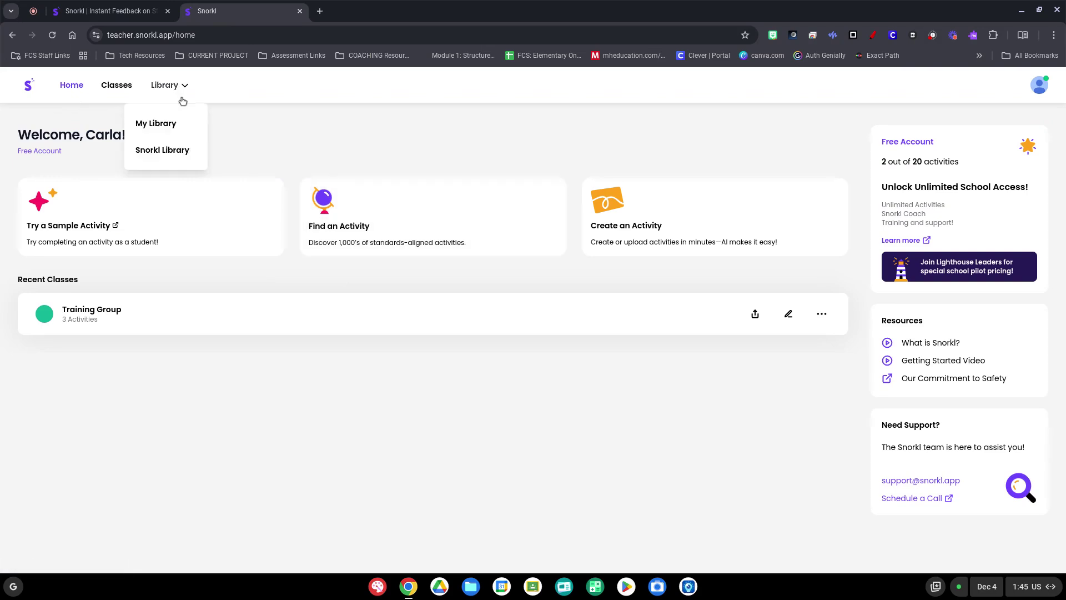
left_click(179, 95)
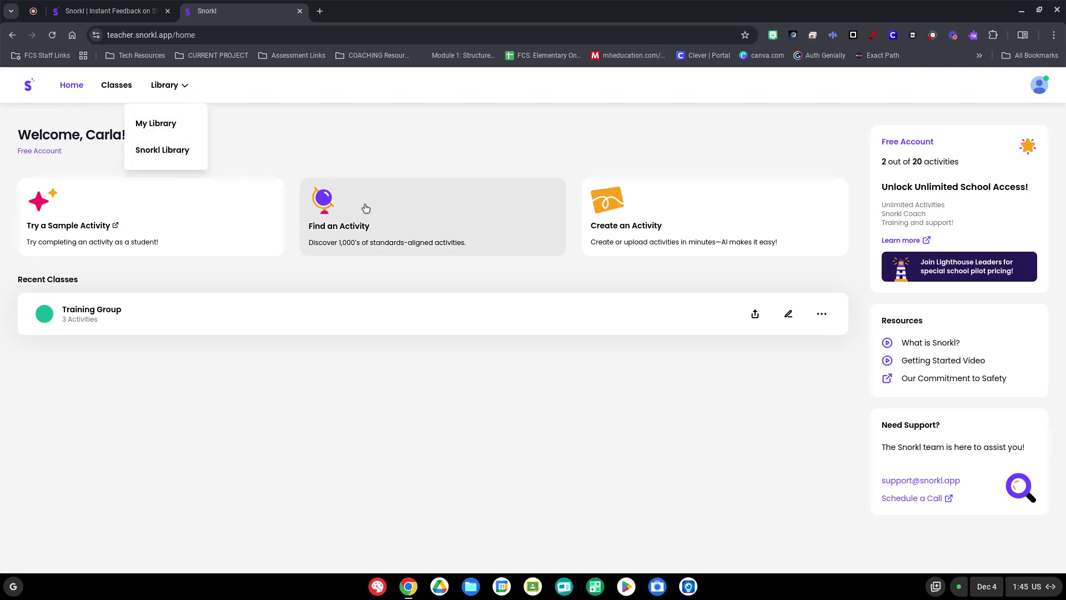
left_click(366, 171)
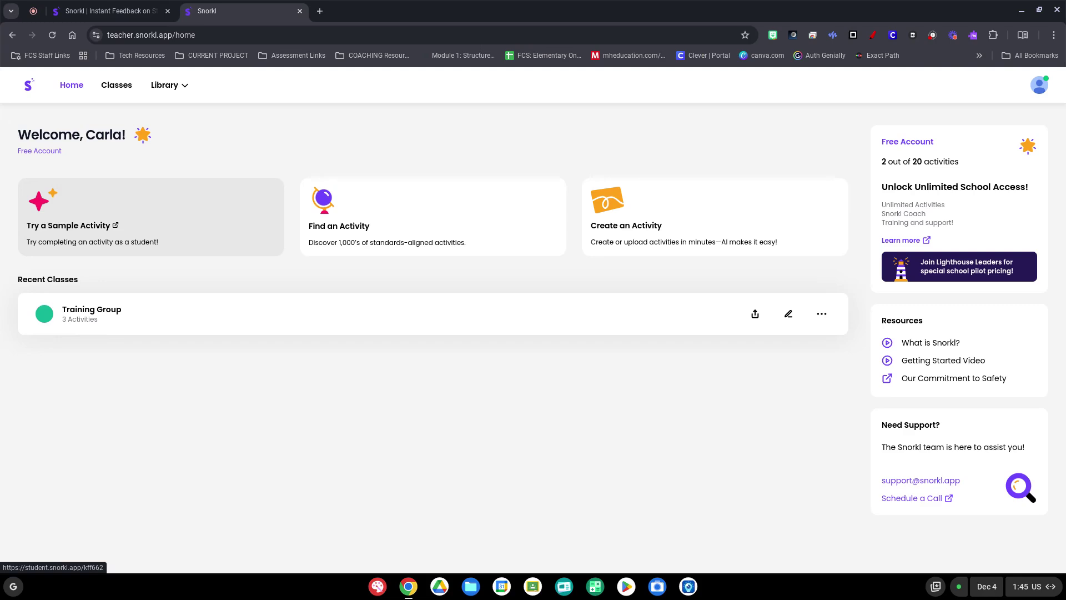
Open a new blank activity, examine its general fields and AI feedback settings, and go back to My Library.
left_click(681, 244)
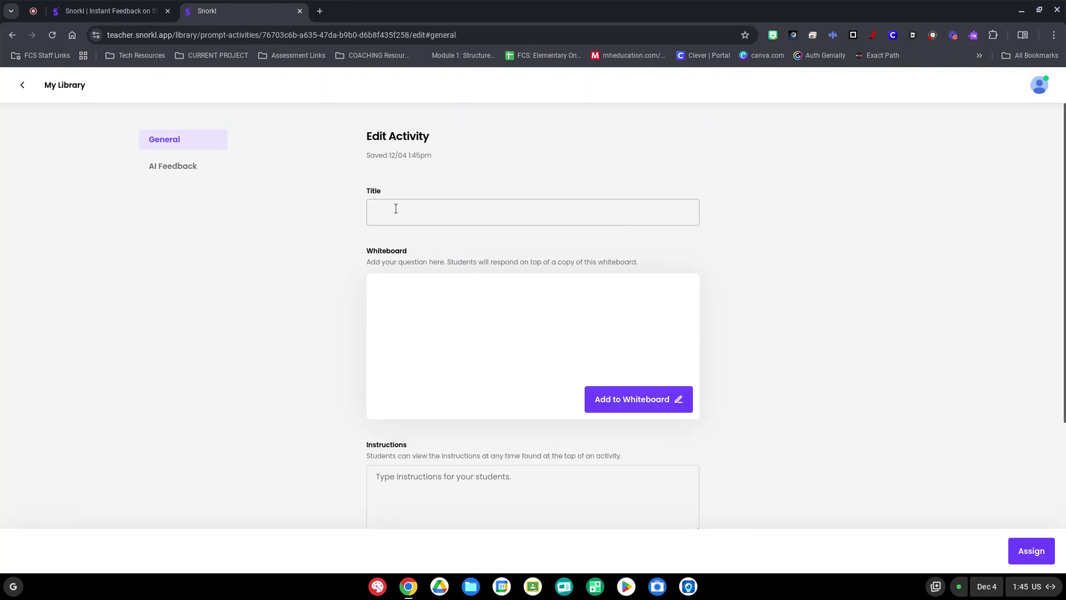
scroll(411, 217, "down", 1)
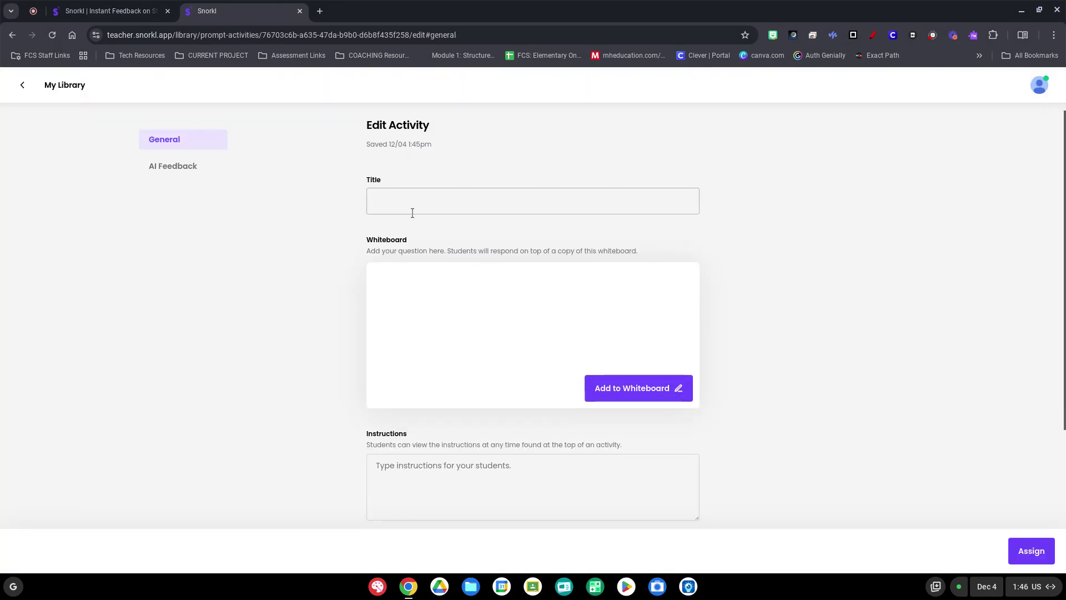
left_click(180, 171)
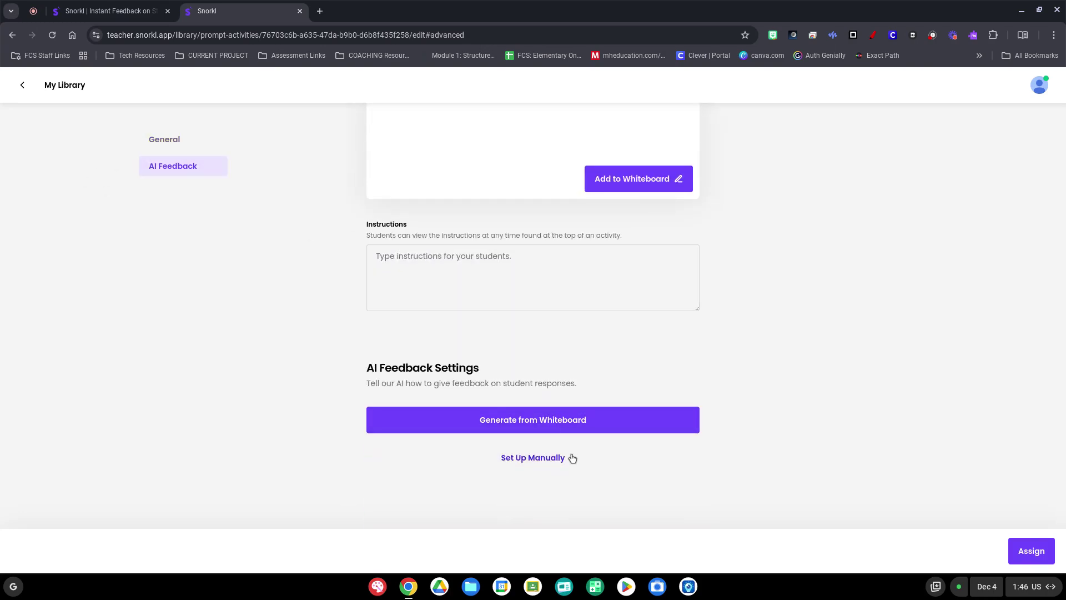
left_click(544, 459)
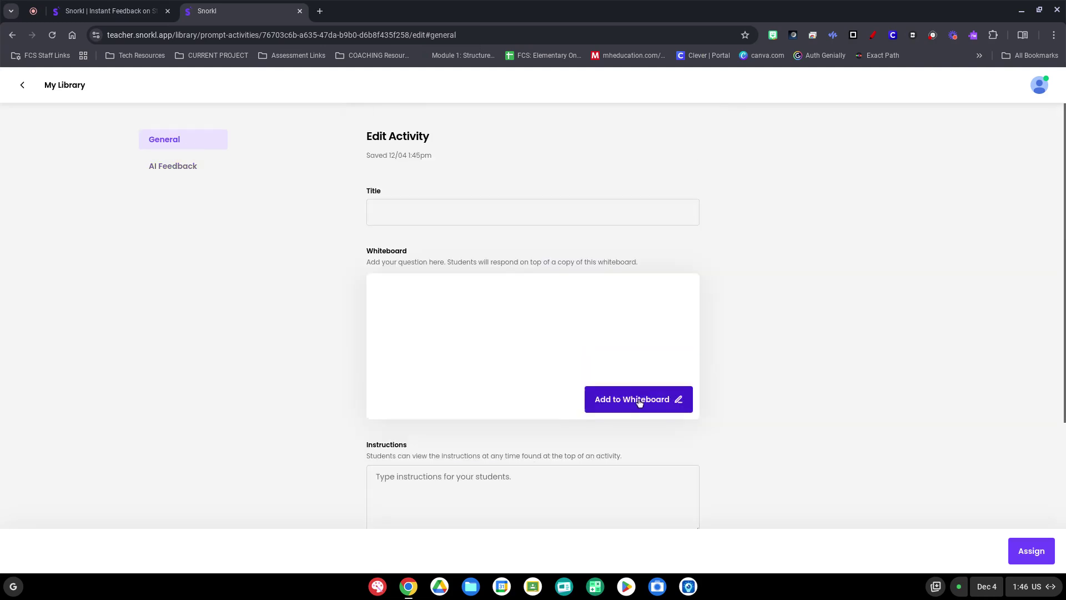
left_click(22, 88)
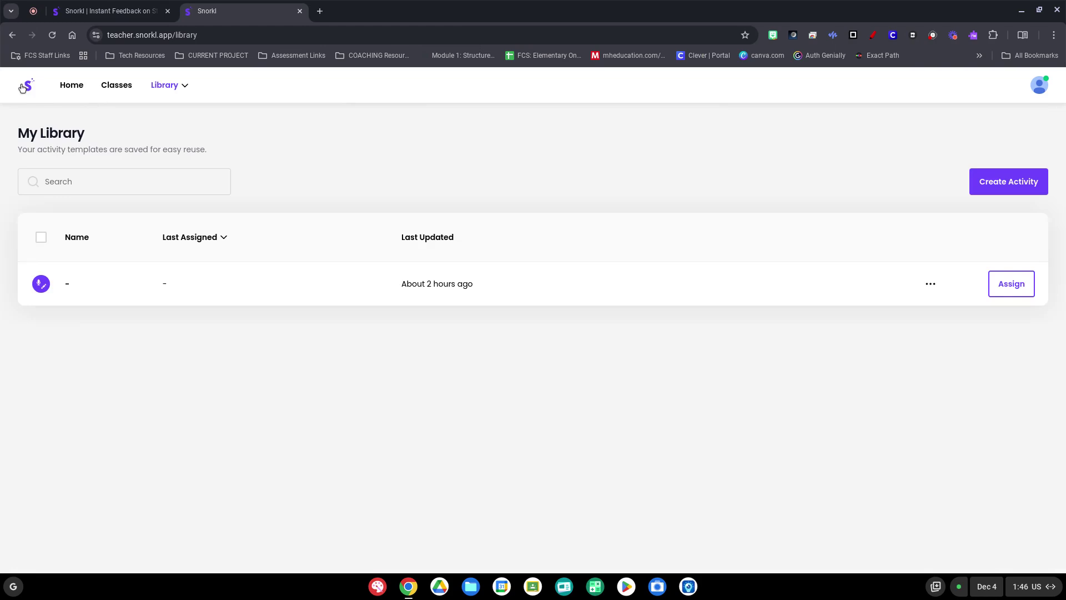
From the home page, open the sample activity "Private Jet or Private Island?" as a student and play its instructions aloud.
left_click(118, 88)
left_click(71, 89)
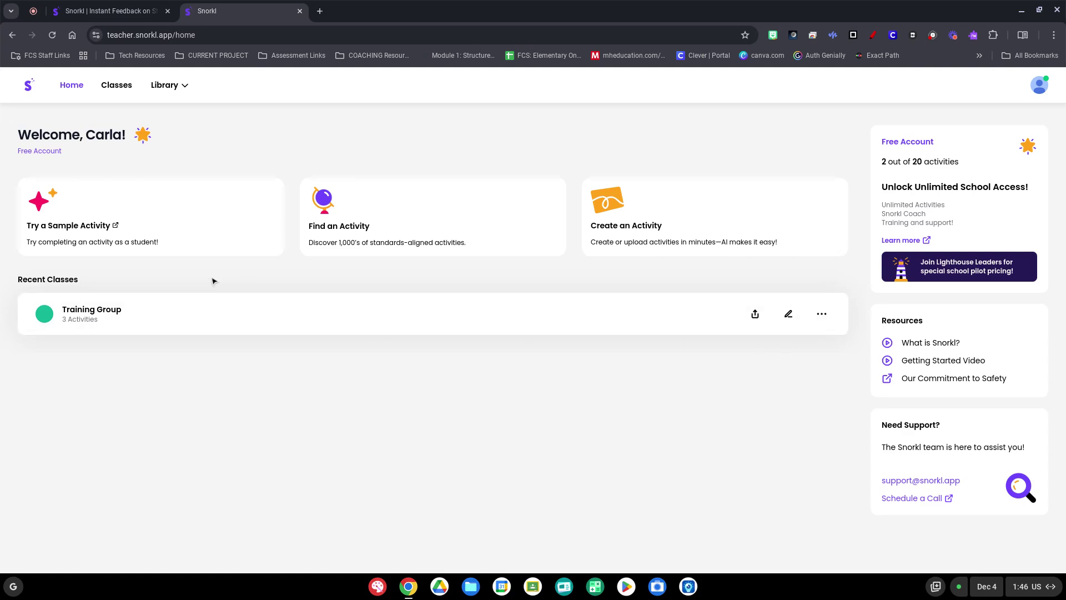
left_click(80, 227)
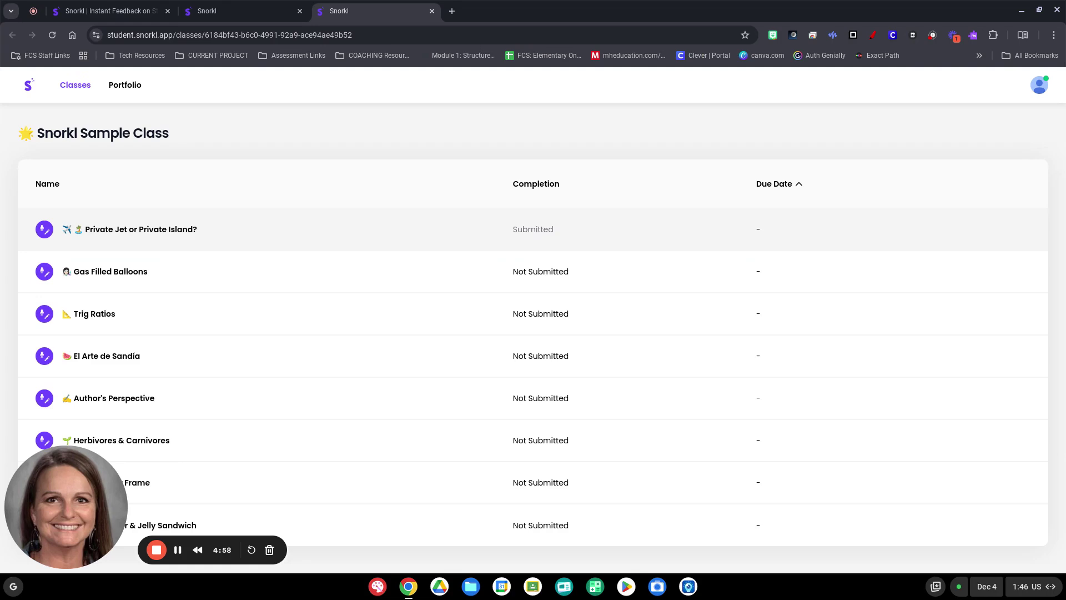
left_click(146, 232)
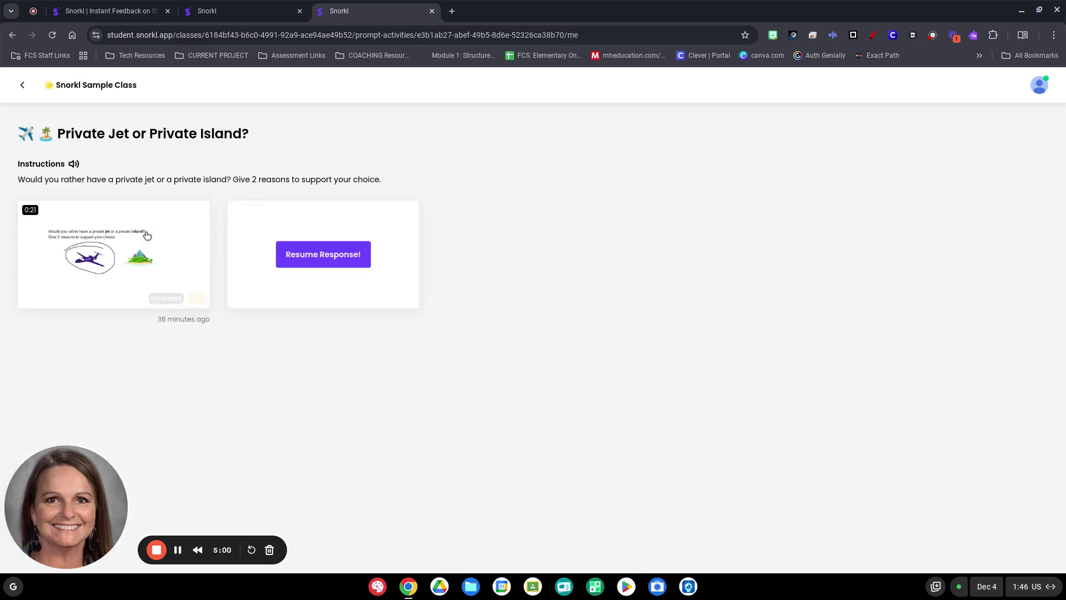
left_click(73, 166)
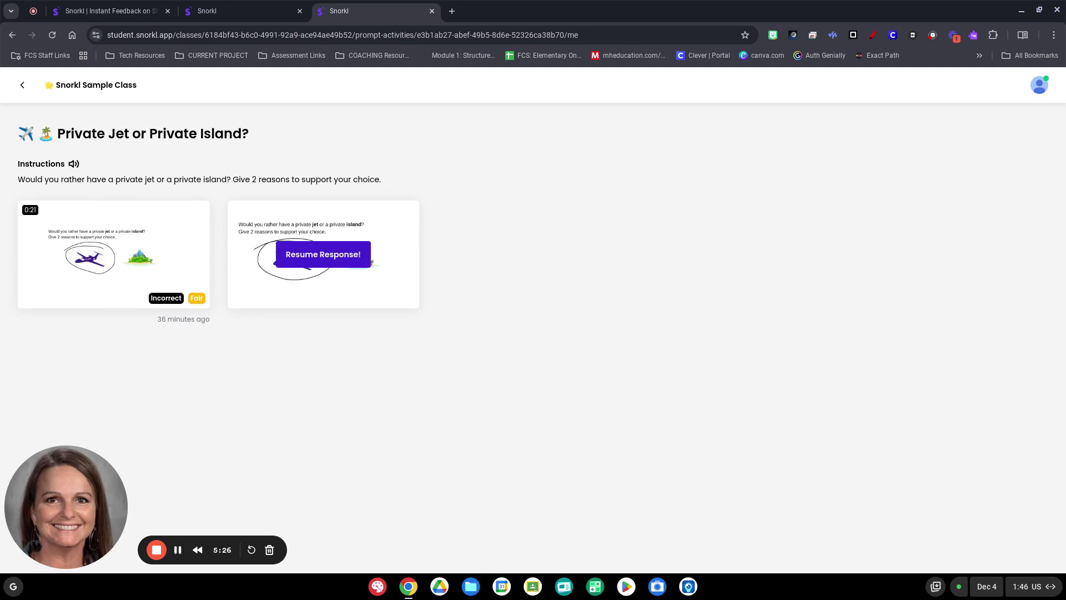
Resume the response with a screen and voice recording and circle the private jet with the pen.
left_click(332, 259)
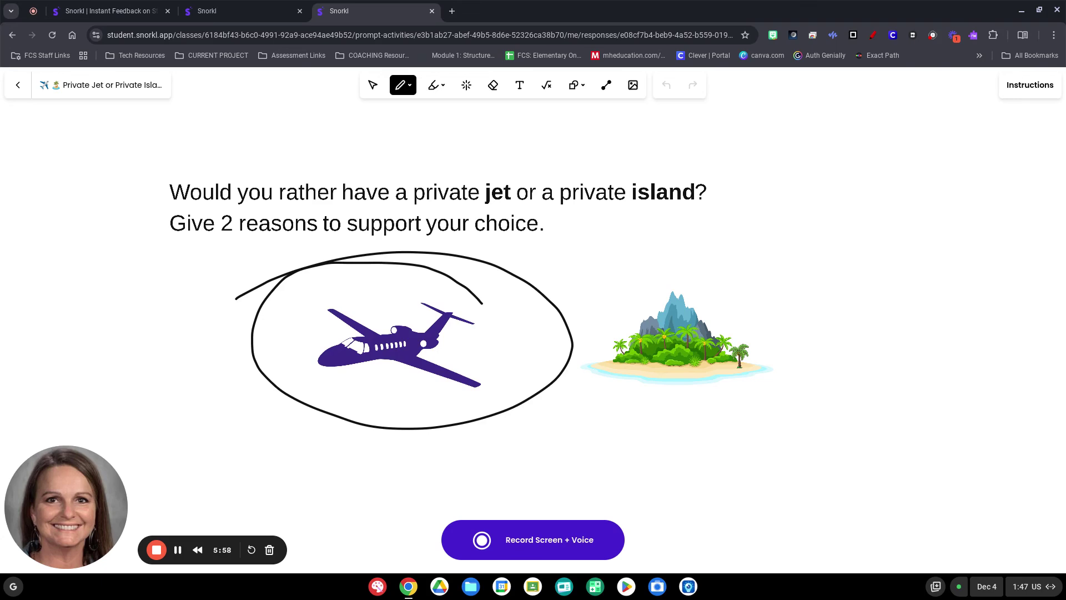
left_click(540, 543)
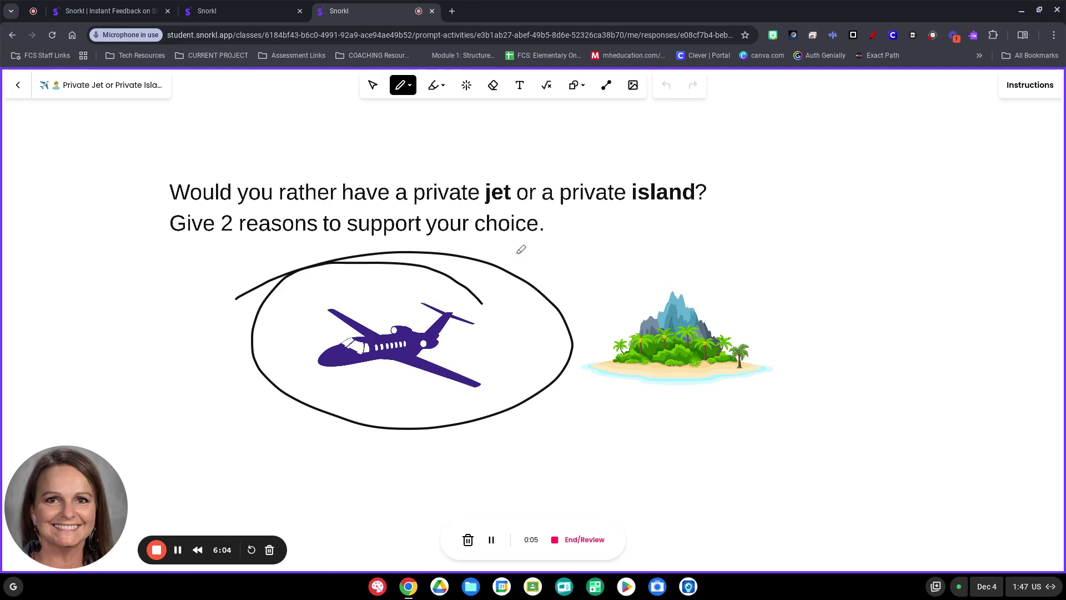
mouse_move(408, 253)
left_mouse_down()
mouse_move(325, 403)
mouse_move(518, 288)
mouse_move(302, 331)
mouse_move(333, 379)
left_mouse_up()
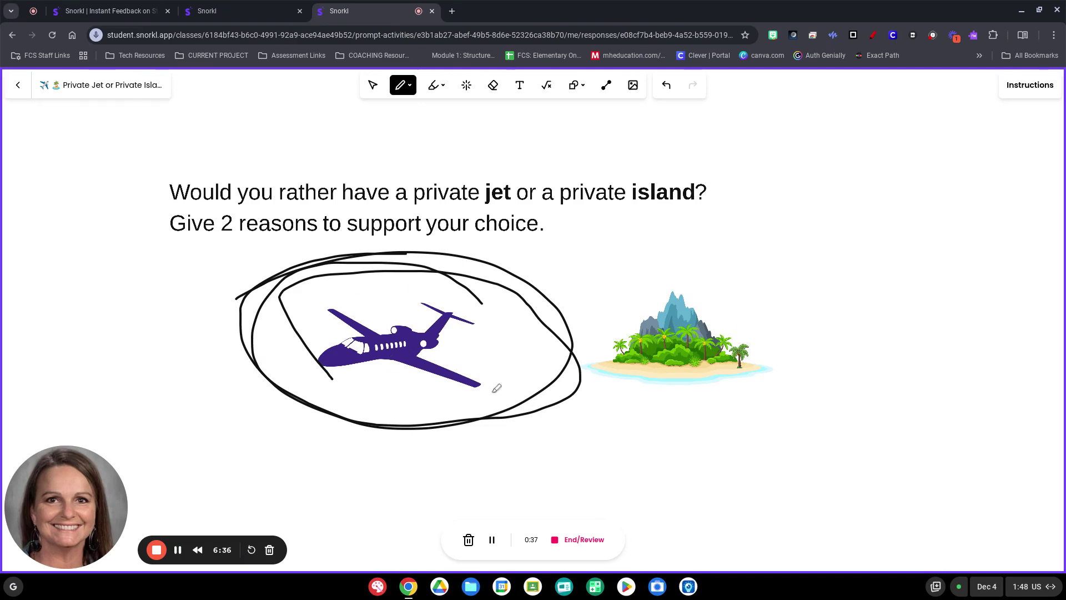
End the response recording and briefly play back the beginning of the preview, then pause it.
left_click(583, 540)
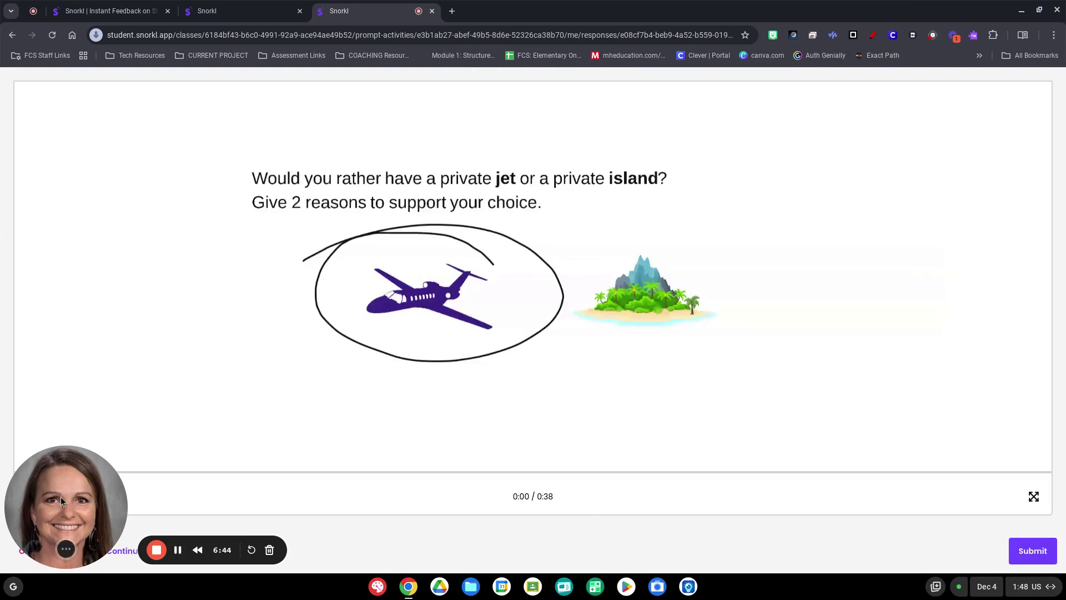
left_click_drag(56, 477, 61, 117)
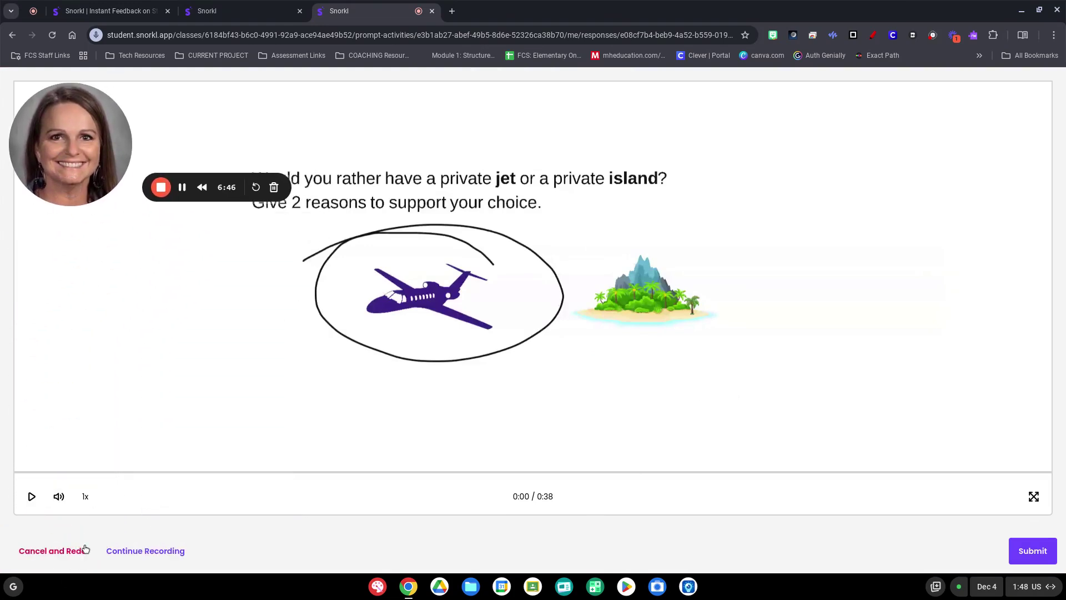
left_click(31, 503)
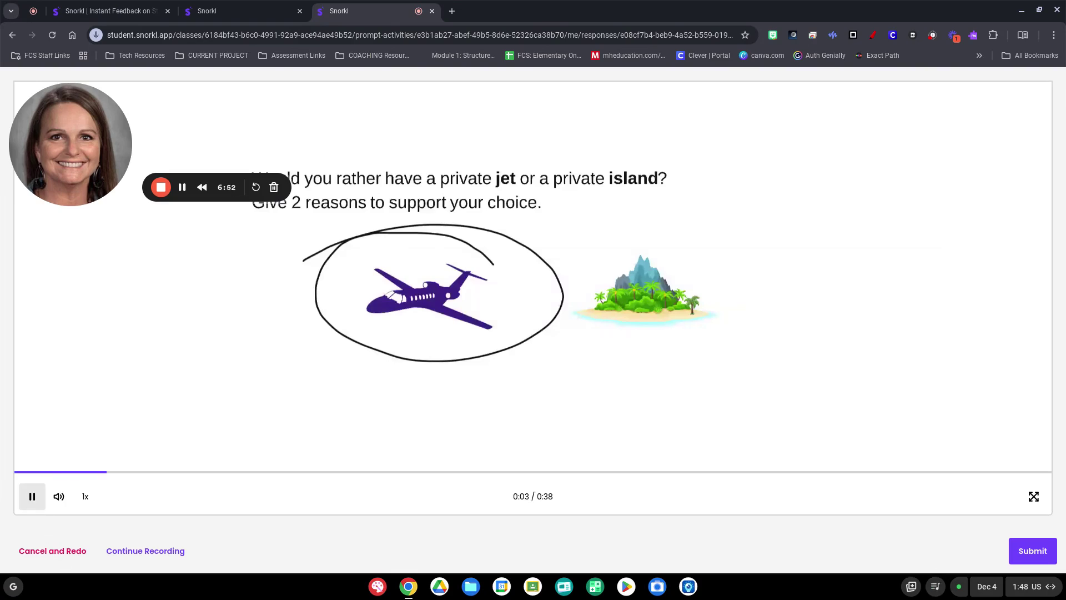
left_click(32, 498)
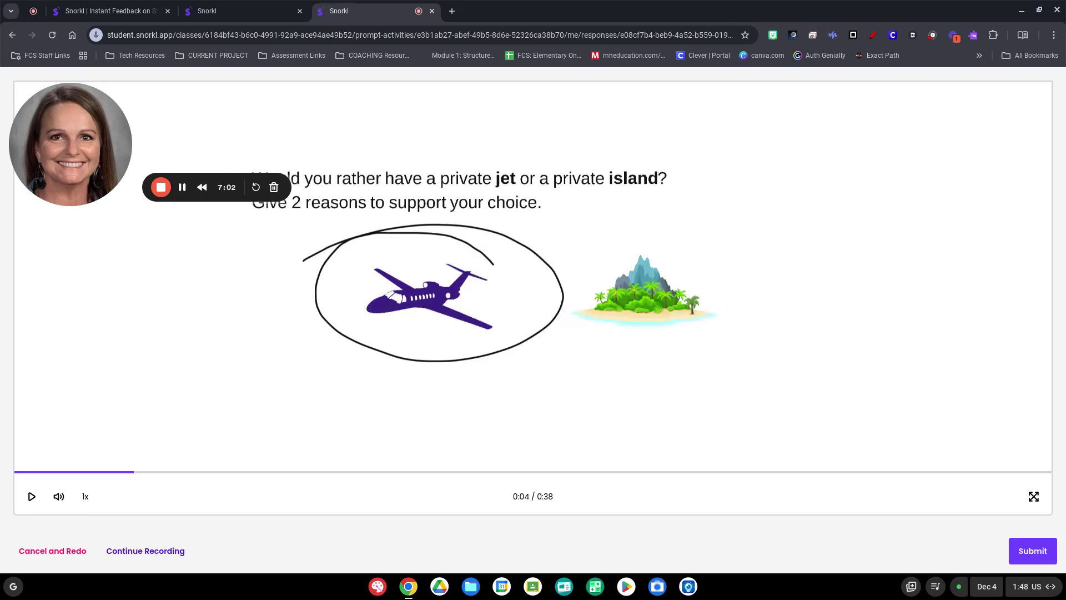
Submit the recorded response and inspect the AI feedback comment attached to each of the timeline markers.
left_click(1044, 555)
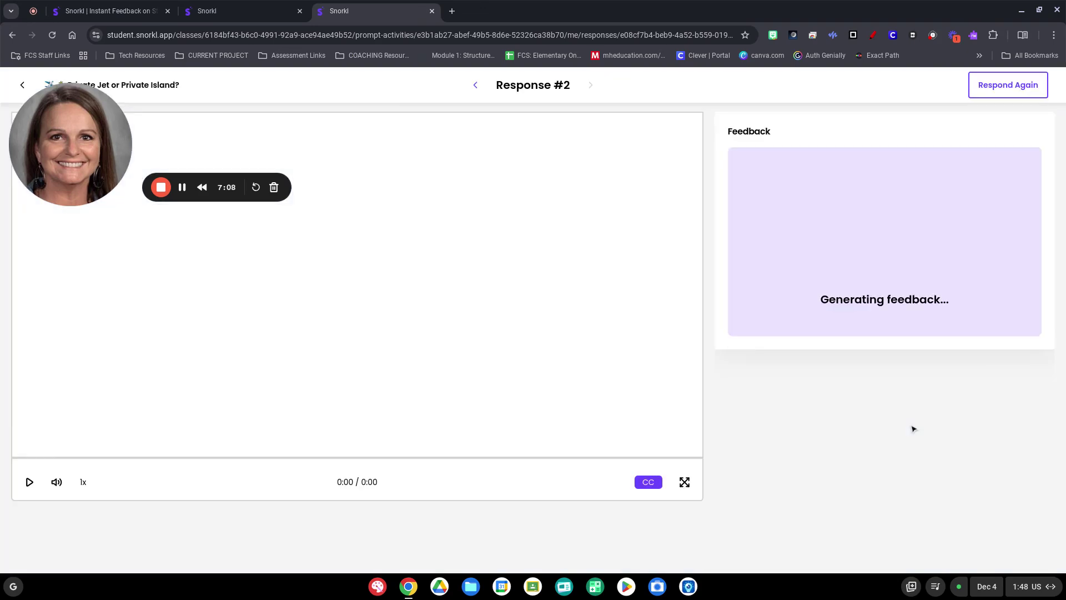
left_click_drag(79, 153, 74, 515)
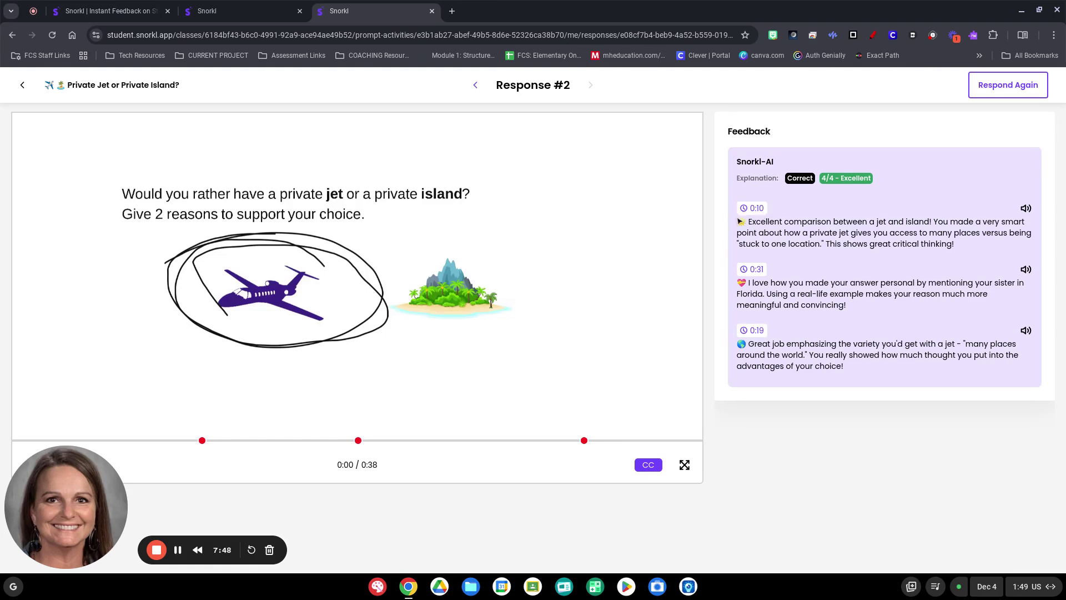
mouse_move(203, 443)
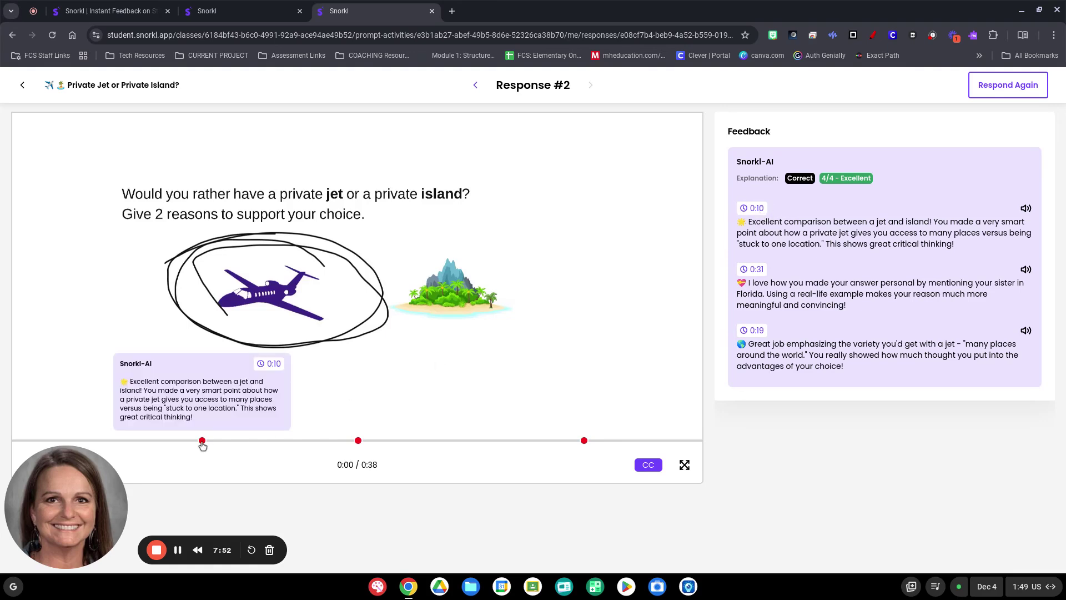
mouse_move(358, 442)
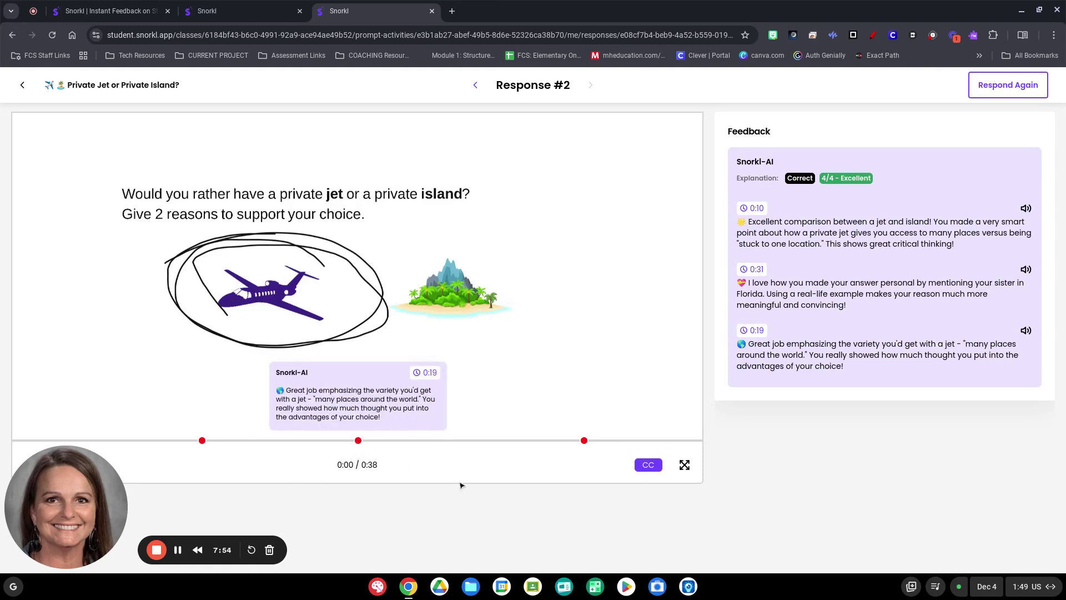
mouse_move(585, 443)
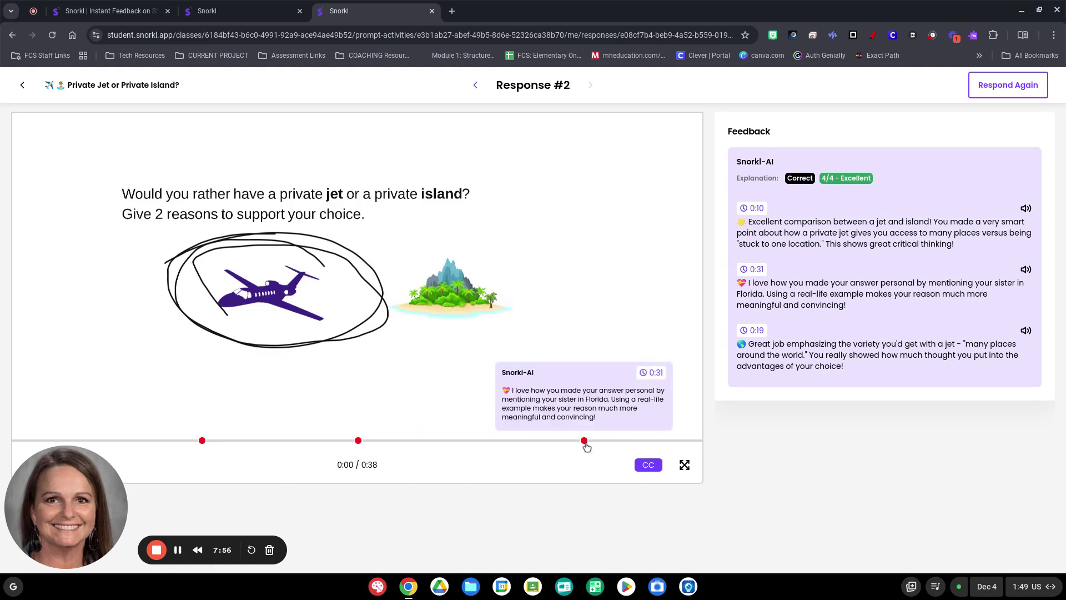